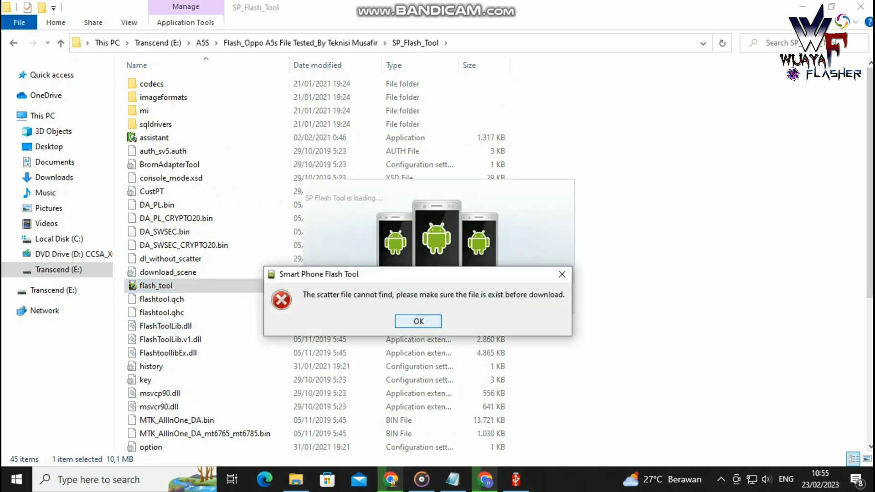
Dismiss the missing scatter error and load the MTK_AllInOne_DA_mt6765_mt6785.bin download agent
{"action": "key", "text": "Return"}
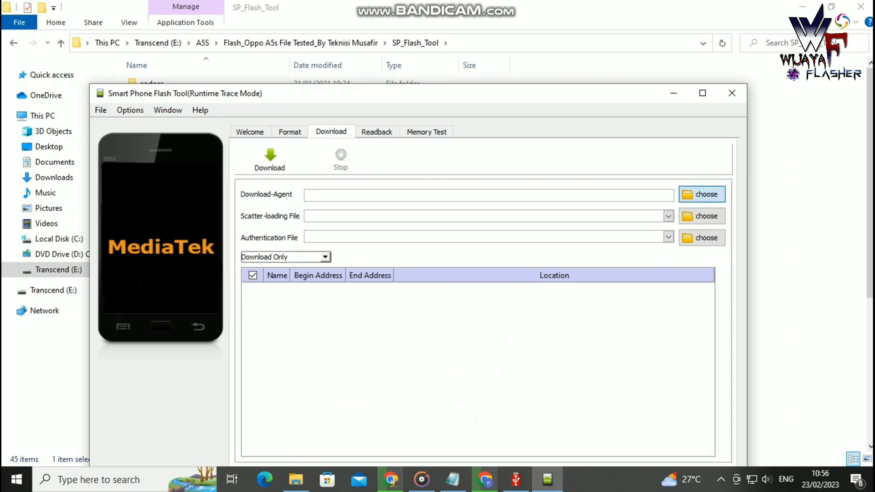
{"action": "left_click", "coordinate": [702, 195]}
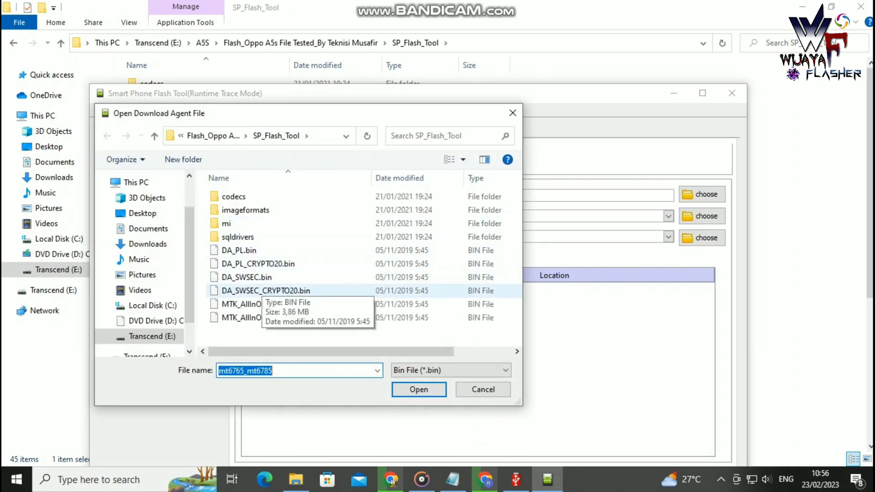
{"action": "double_click", "coordinate": [287, 317]}
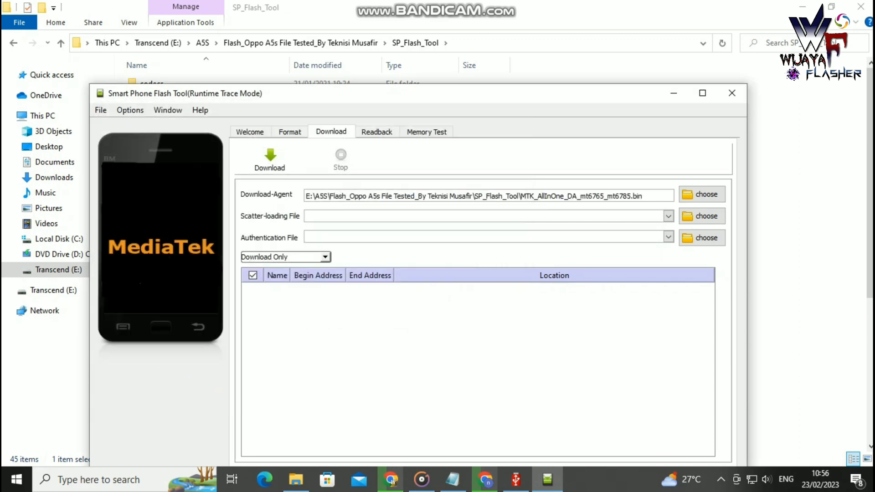
Load the MT6765_Android_scatter file from the Oppo A5s firmware folder
{"action": "left_click", "coordinate": [702, 216]}
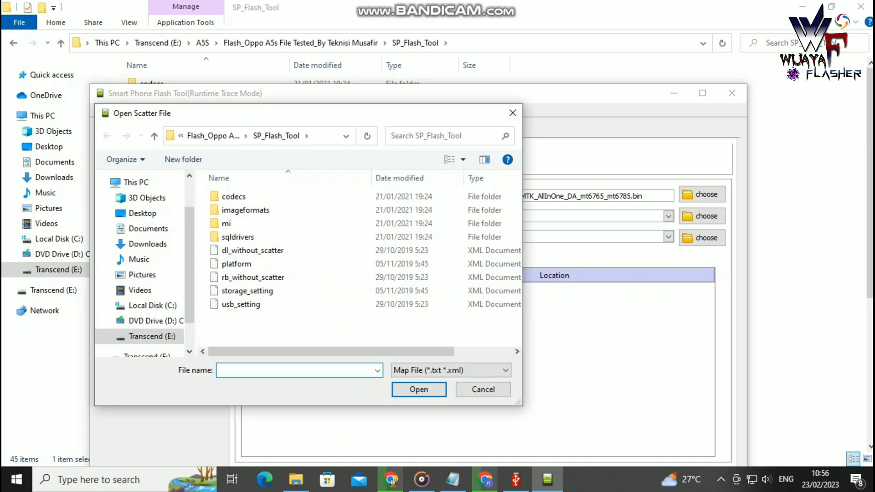
{"action": "left_click", "coordinate": [213, 136]}
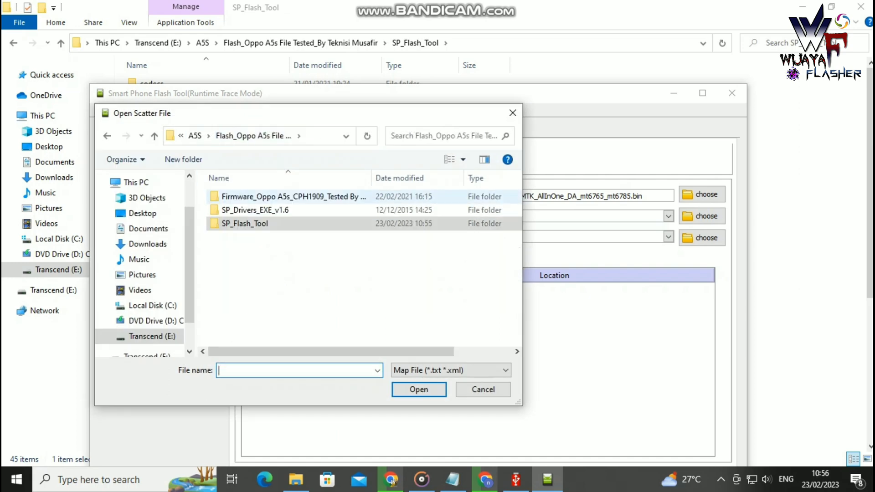
{"action": "double_click", "coordinate": [278, 197]}
{"action": "left_click", "coordinate": [263, 210]}
{"action": "double_click", "coordinate": [263, 210]}
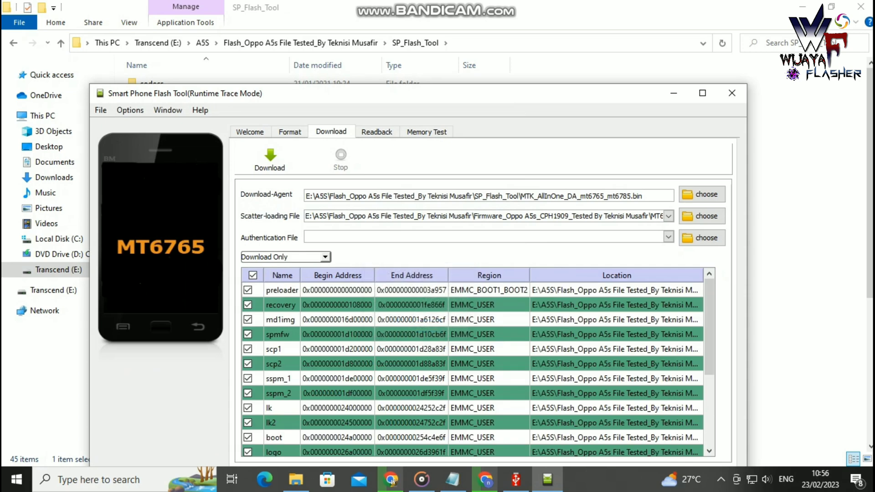
Load auth_sv5.auth from the SP_Flash_Tool folder as the authentication file
{"action": "left_click", "coordinate": [702, 237]}
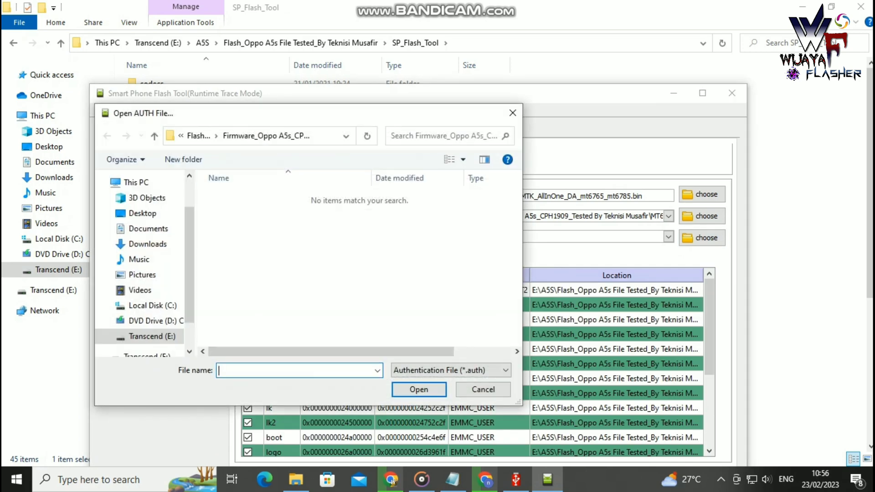
{"action": "left_click", "coordinate": [199, 136]}
{"action": "double_click", "coordinate": [234, 223]}
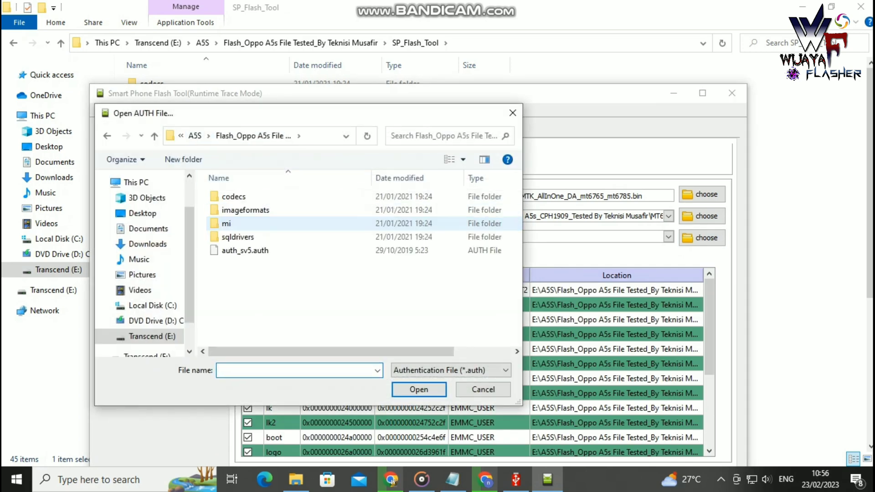
{"action": "double_click", "coordinate": [245, 250]}
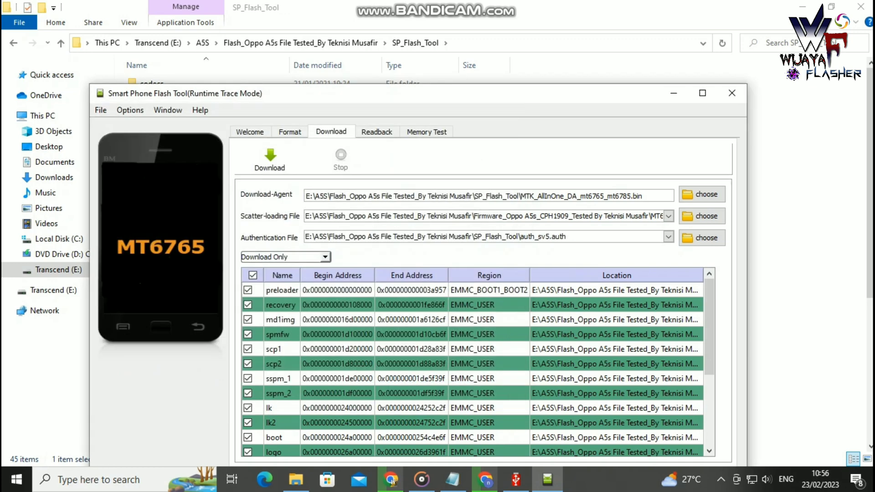
Untick the md1img partition and keep the mode set to Download Only
{"action": "left_click_drag", "start_coordinate": [401, 94], "coordinate": [384, 7]}
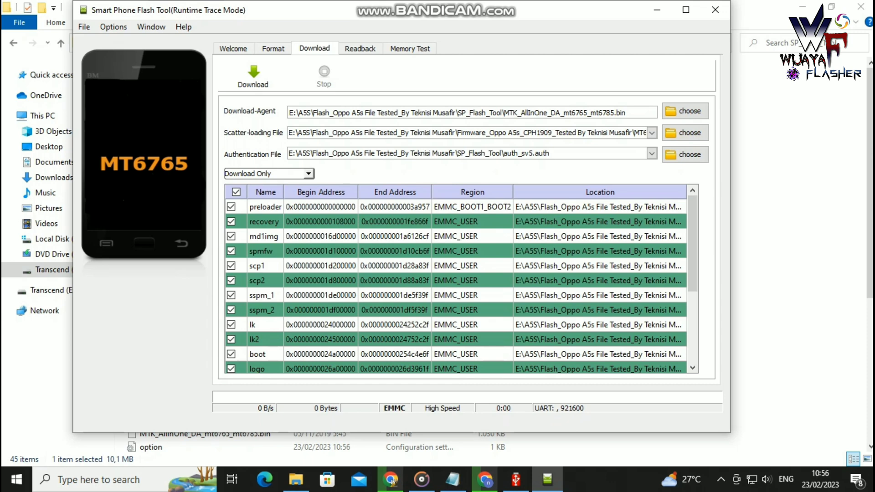
{"action": "left_click", "coordinate": [231, 236]}
{"action": "left_click", "coordinate": [308, 174]}
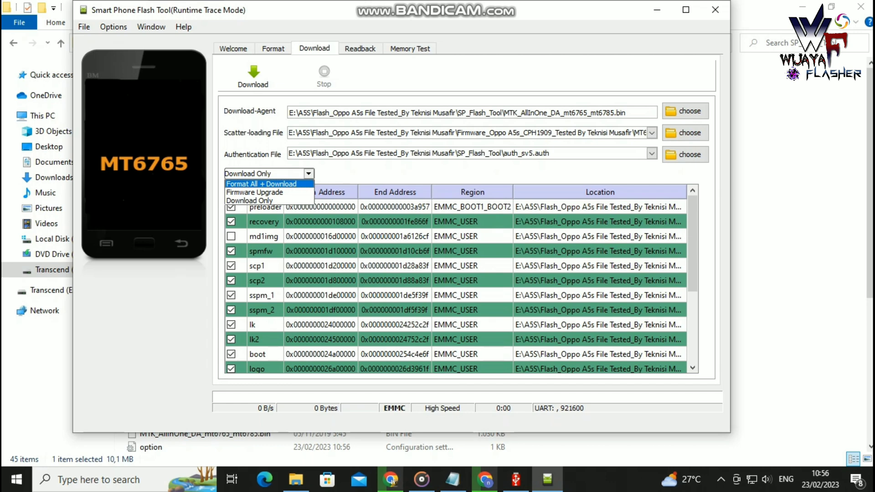
{"action": "left_click", "coordinate": [269, 184]}
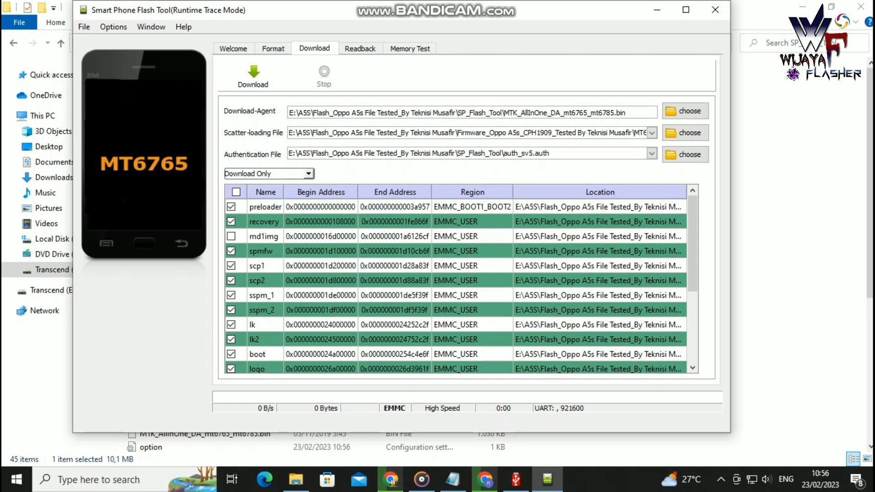
{"action": "scroll", "coordinate": [461, 282], "scroll_direction": "down", "scroll_amount": 3}
{"action": "scroll", "coordinate": [462, 283], "scroll_direction": "up", "scroll_amount": 3}
Return File Explorer to the A5S folder and open the Flash_Oppo A5s folder
{"action": "left_click", "coordinate": [296, 479]}
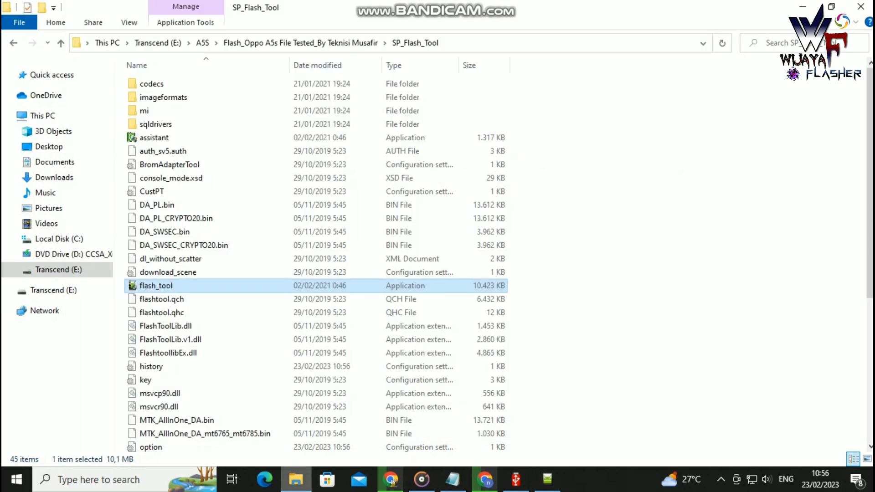
{"action": "left_click", "coordinate": [14, 43]}
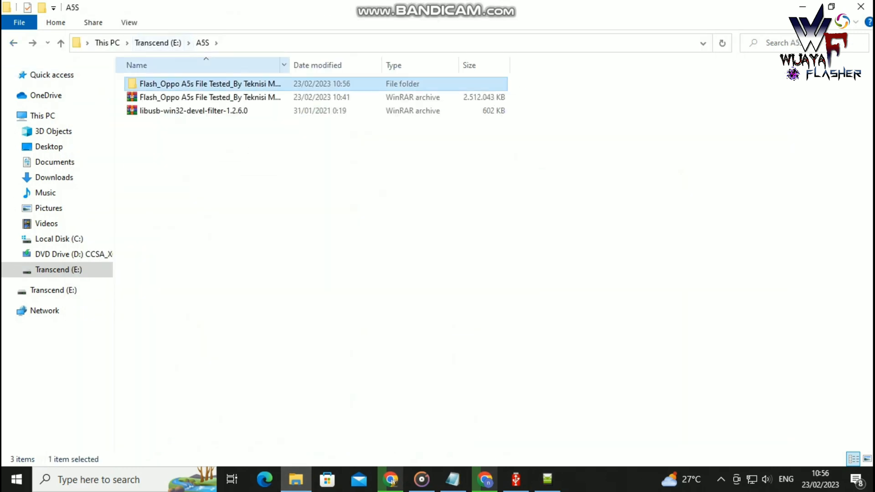
{"action": "key", "text": "Return"}
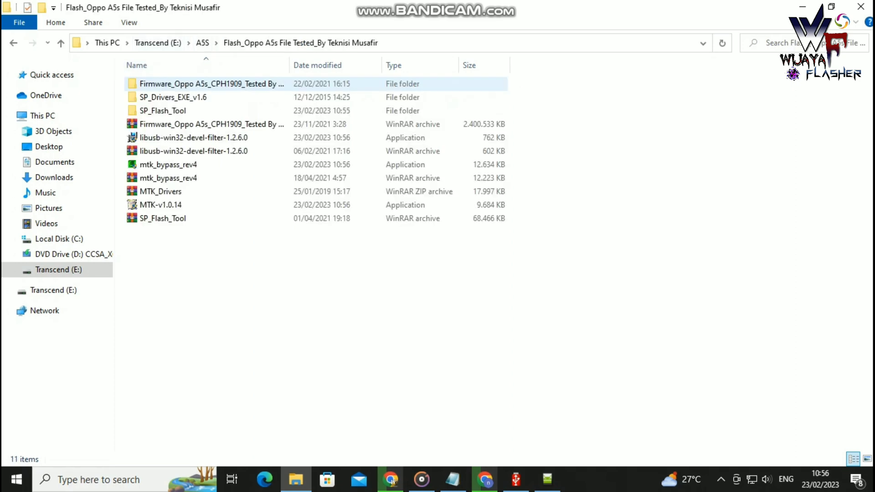
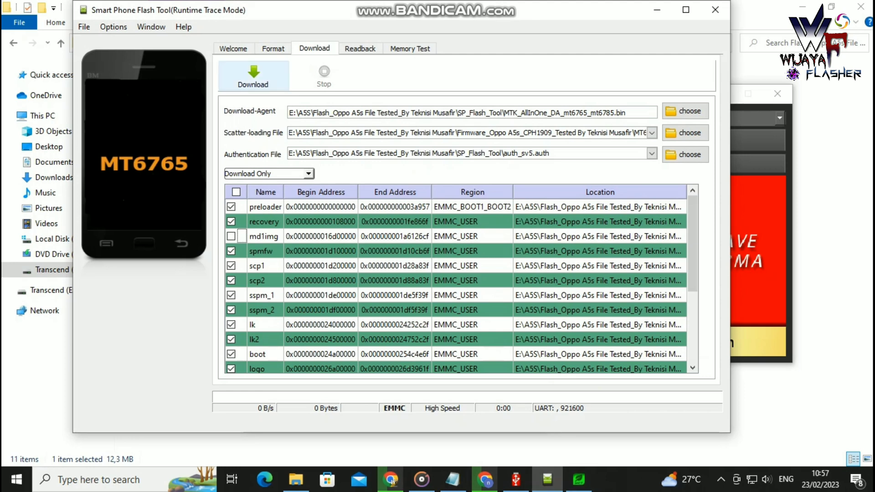
In the Option dialog's Connection page, use UART on COM3 at 115200 baud
{"action": "left_click", "coordinate": [113, 27]}
{"action": "mouse_move", "coordinate": [84, 27]}
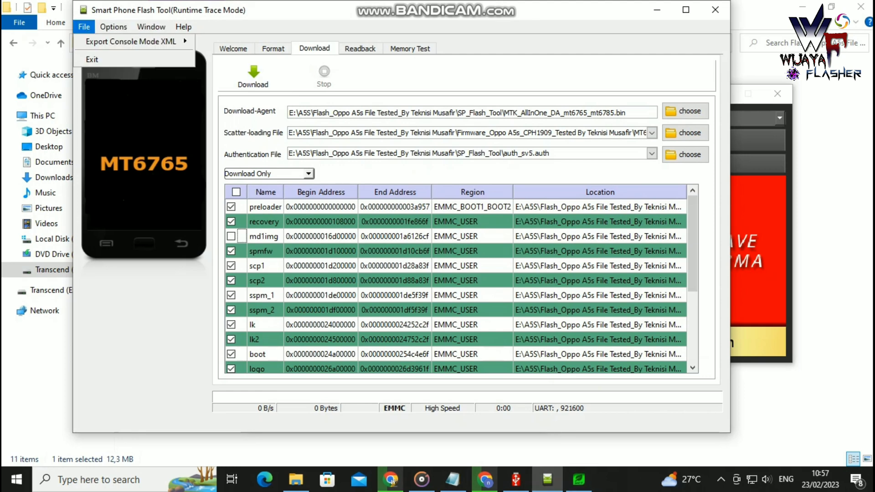
{"action": "key", "text": "Right"}
{"action": "key", "text": "Right"}
{"action": "key", "text": "Left"}
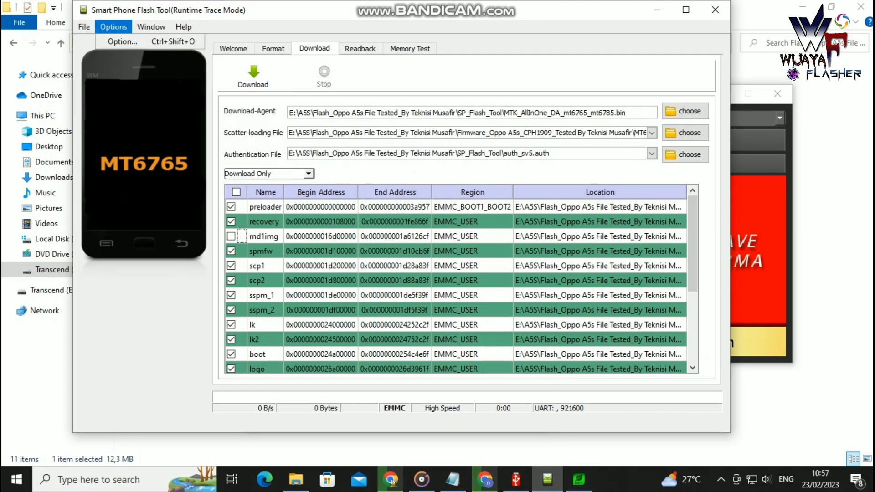
{"action": "key", "text": "Return"}
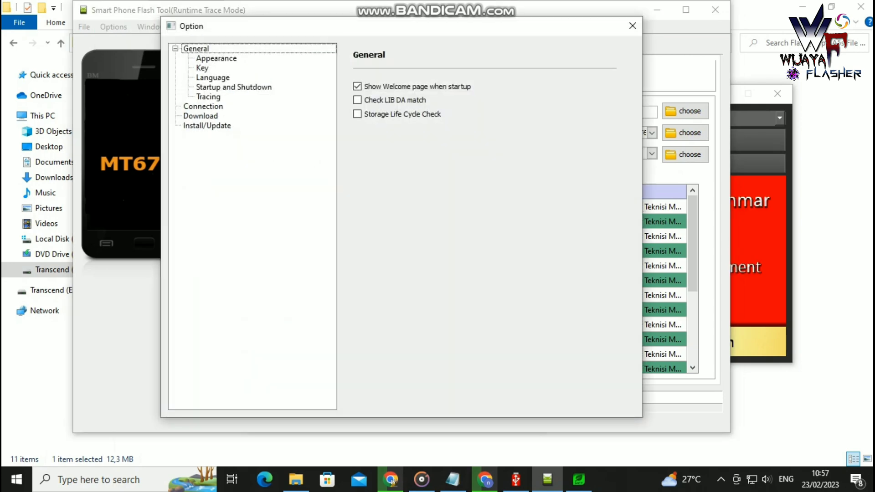
{"action": "left_click", "coordinate": [204, 106]}
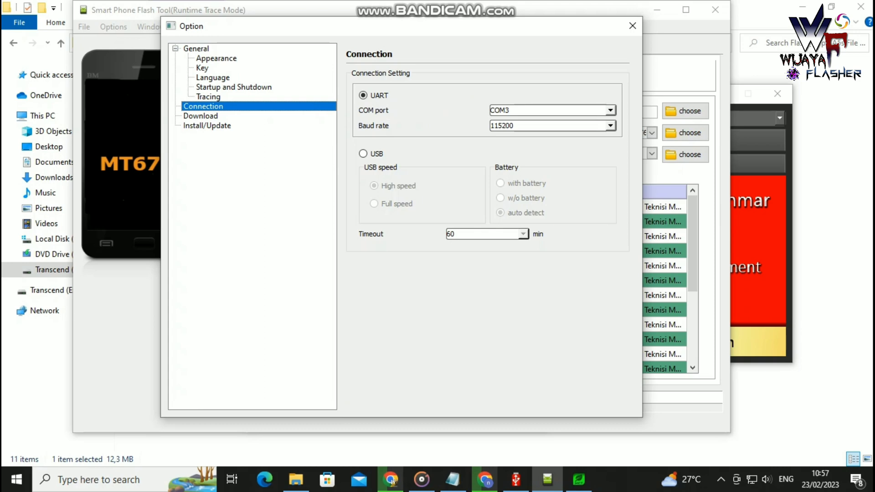
{"action": "left_click", "coordinate": [633, 26]}
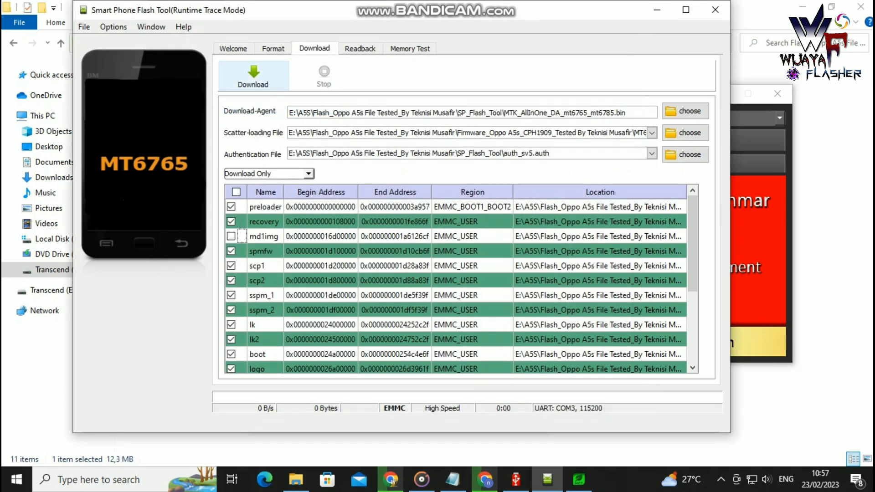
Start downloading the checked firmware partitions and let progress climb to about 33%
{"action": "left_click", "coordinate": [254, 82]}
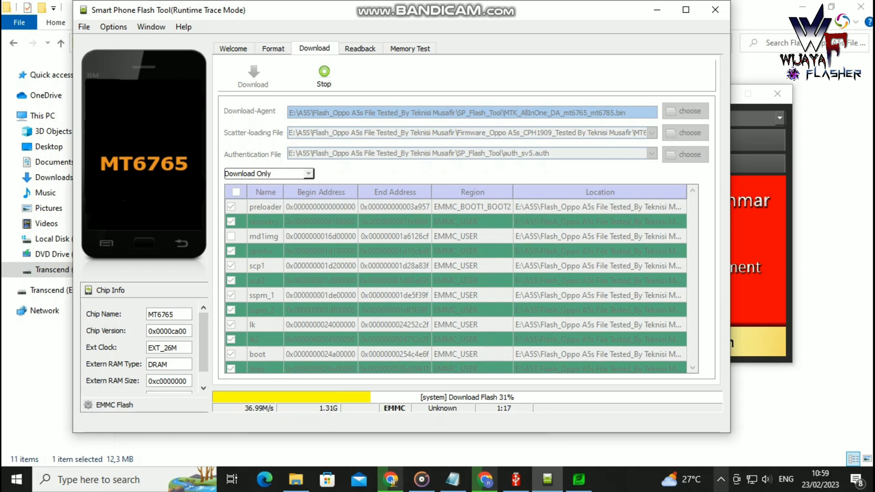
{"action": "left_click", "coordinate": [721, 480]}
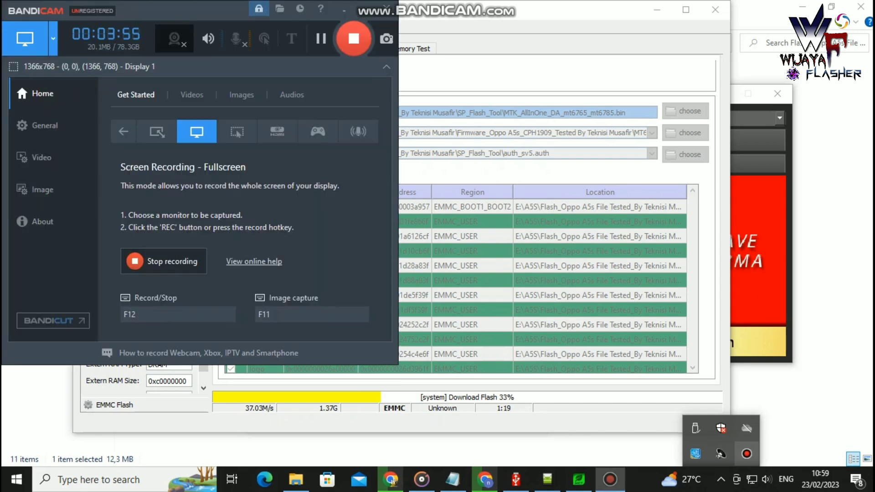
{"action": "left_click", "coordinate": [747, 454]}
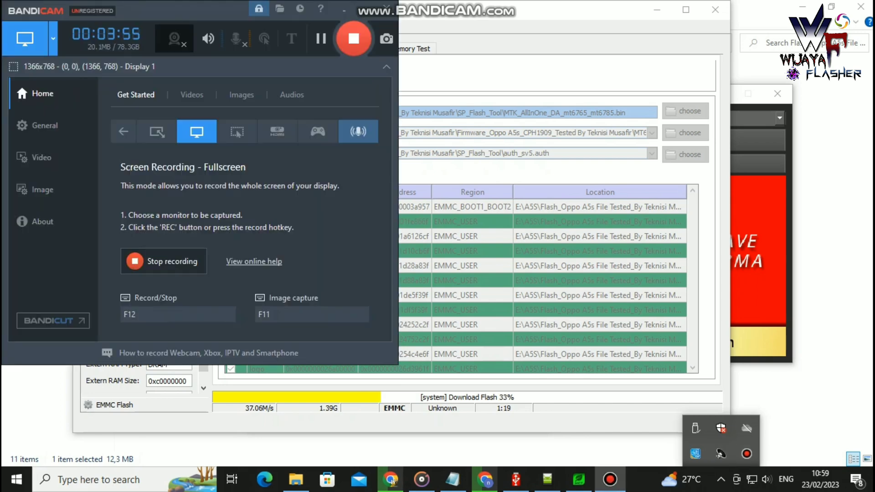